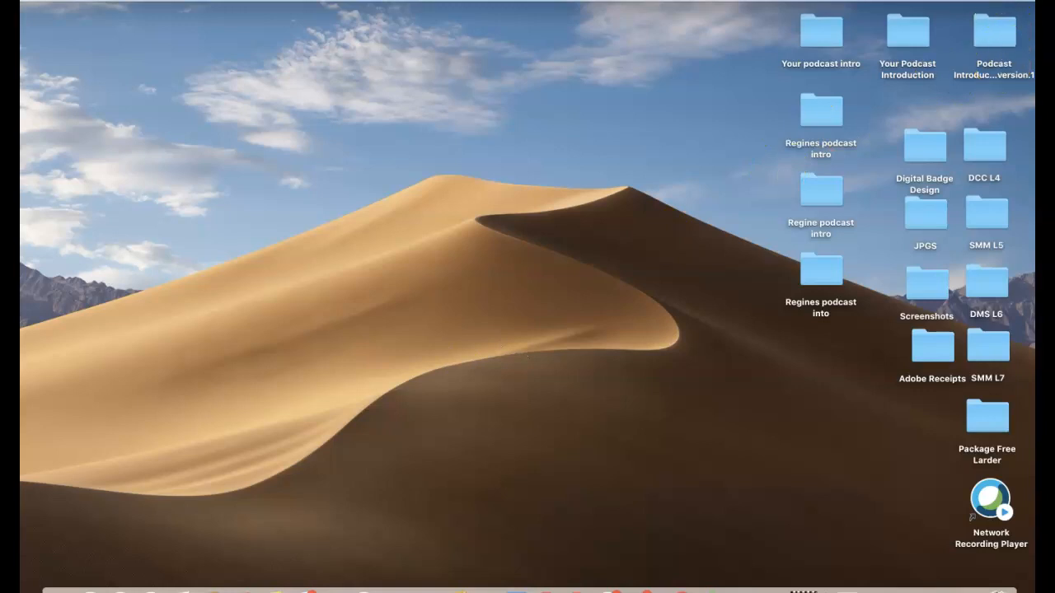
# - Launch Adobe Audition and start a new multitrack session
pyautogui.press('super+space')
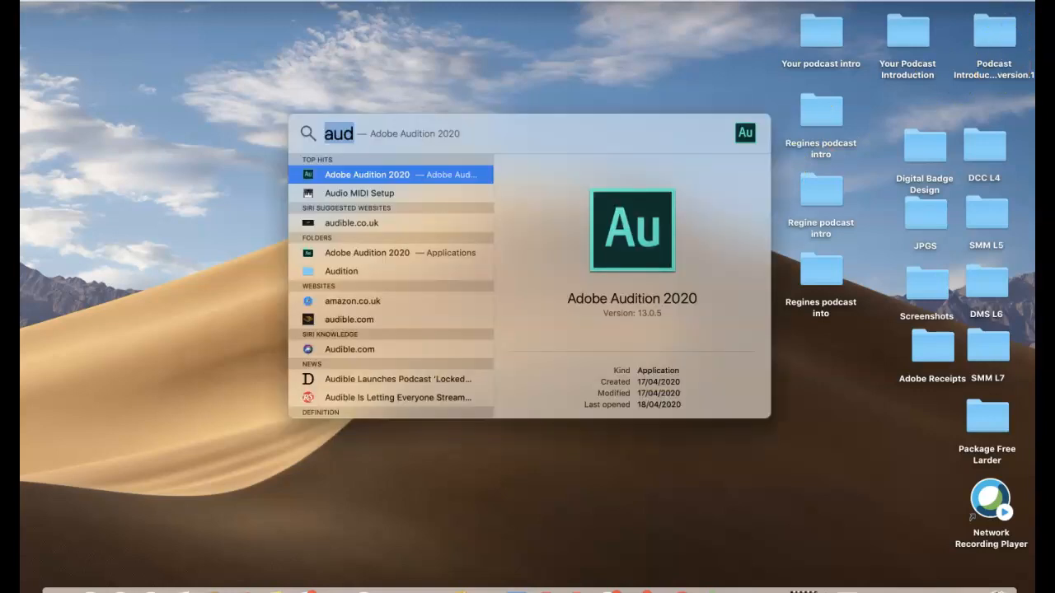
pyautogui.click(440, 177)
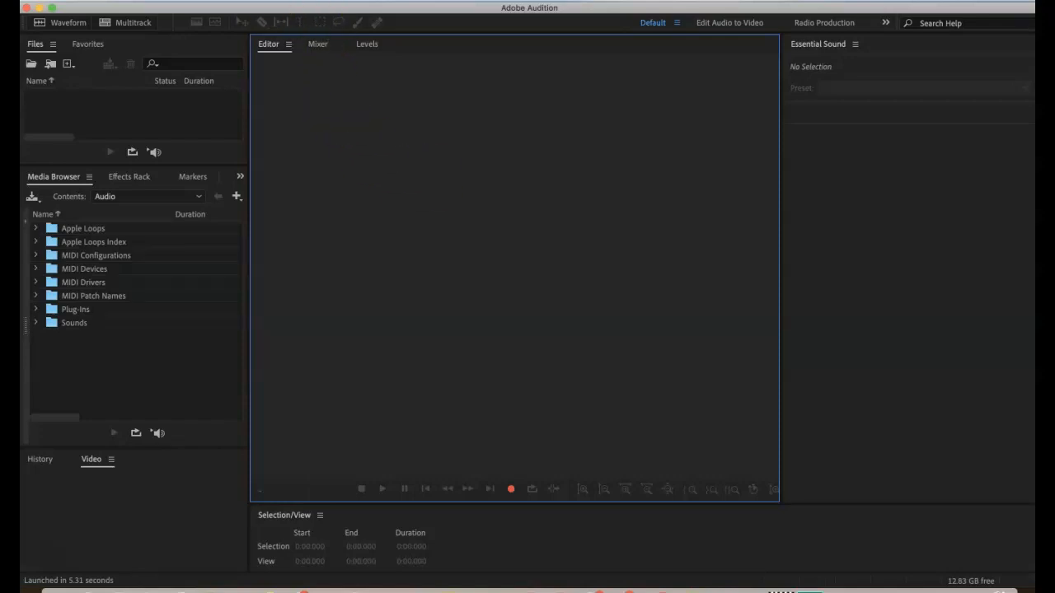
pyautogui.click(153, 1)
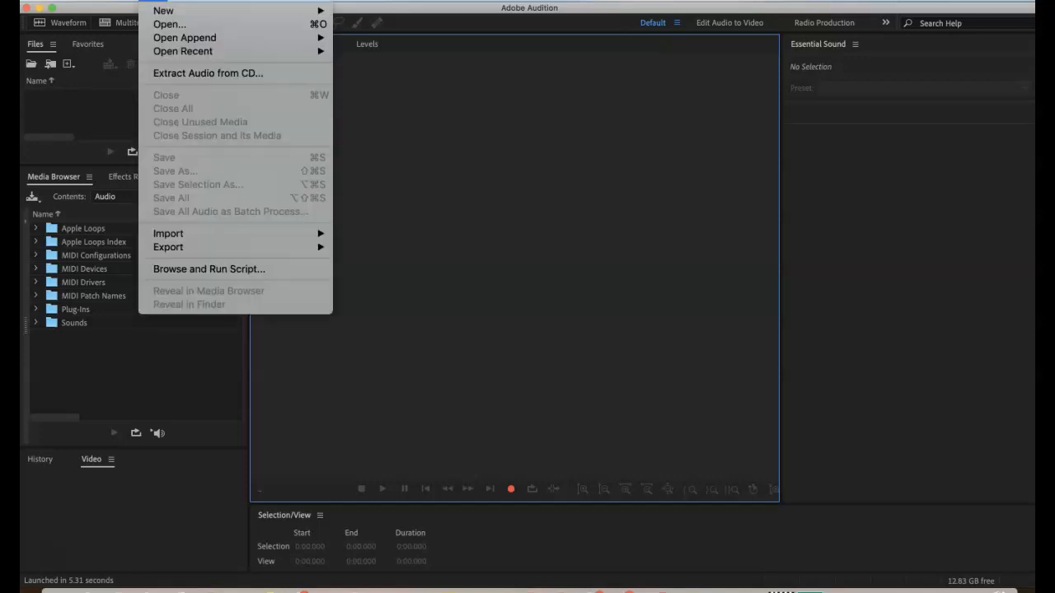
pyautogui.moveTo(161, 10)
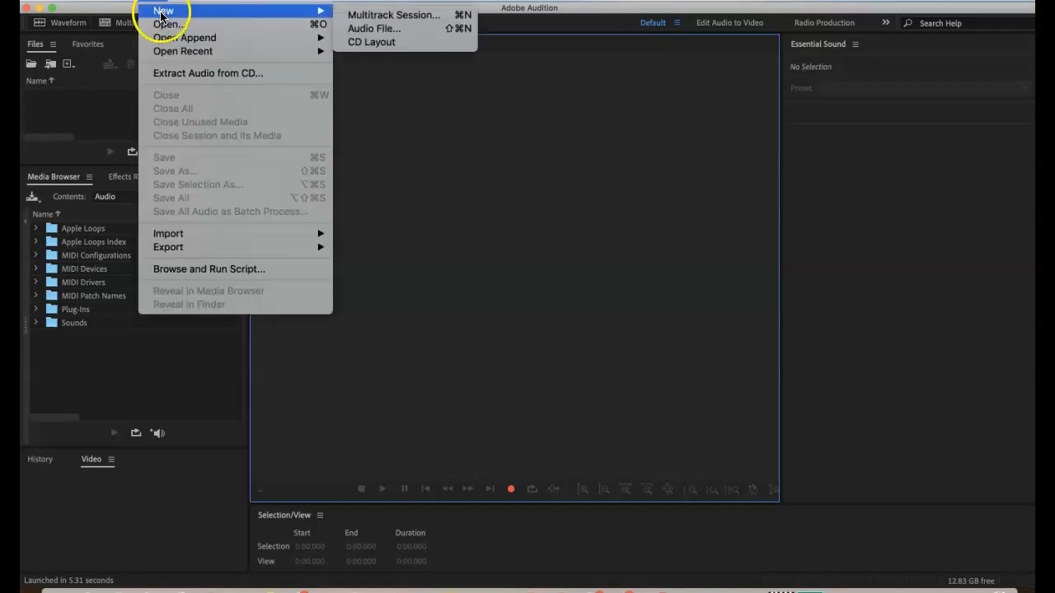
pyautogui.click(391, 15)
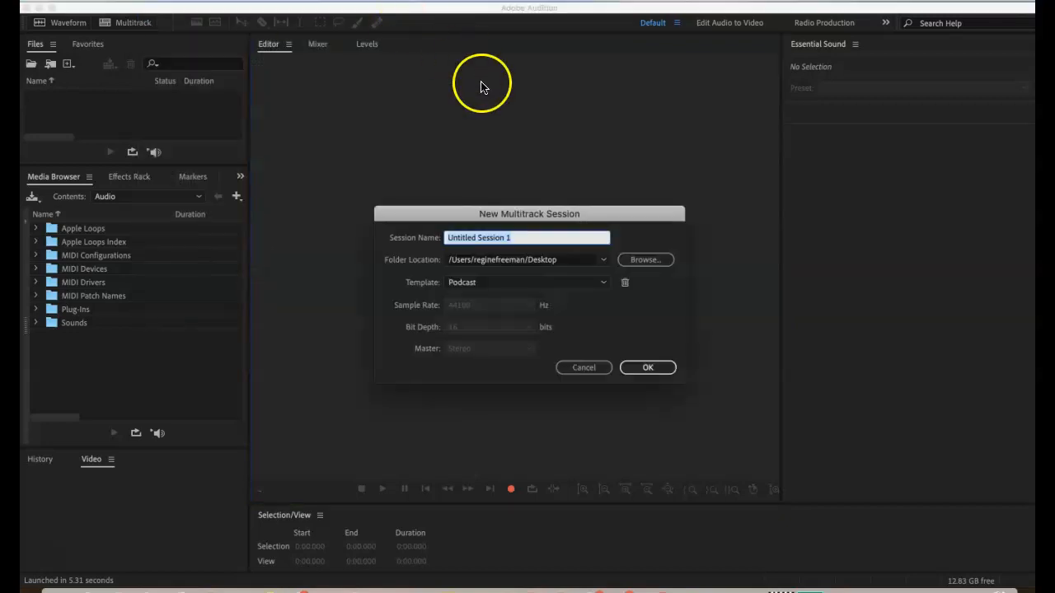
# - Name the session with the host's first name followed by "podcast intro" and choose the Desktop as its folder location
pyautogui.write('Regine podcast Intro')
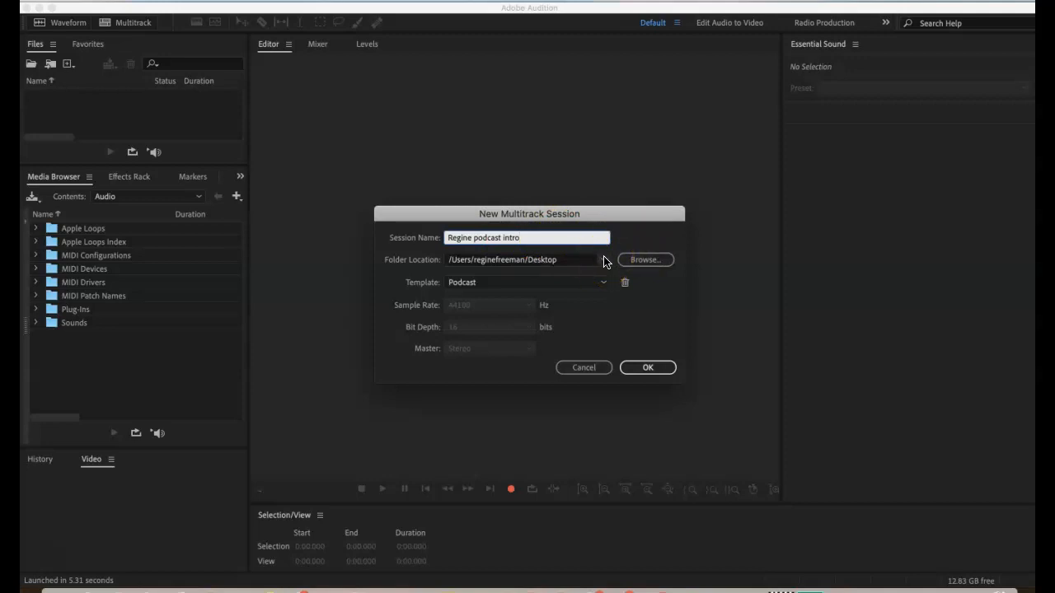
pyautogui.click(604, 261)
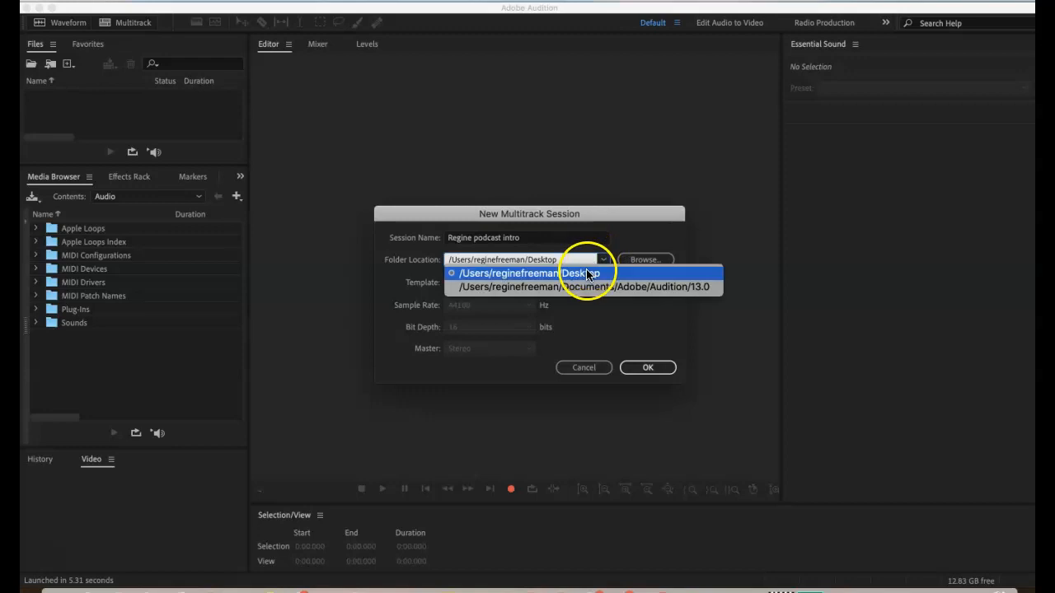
pyautogui.click(587, 274)
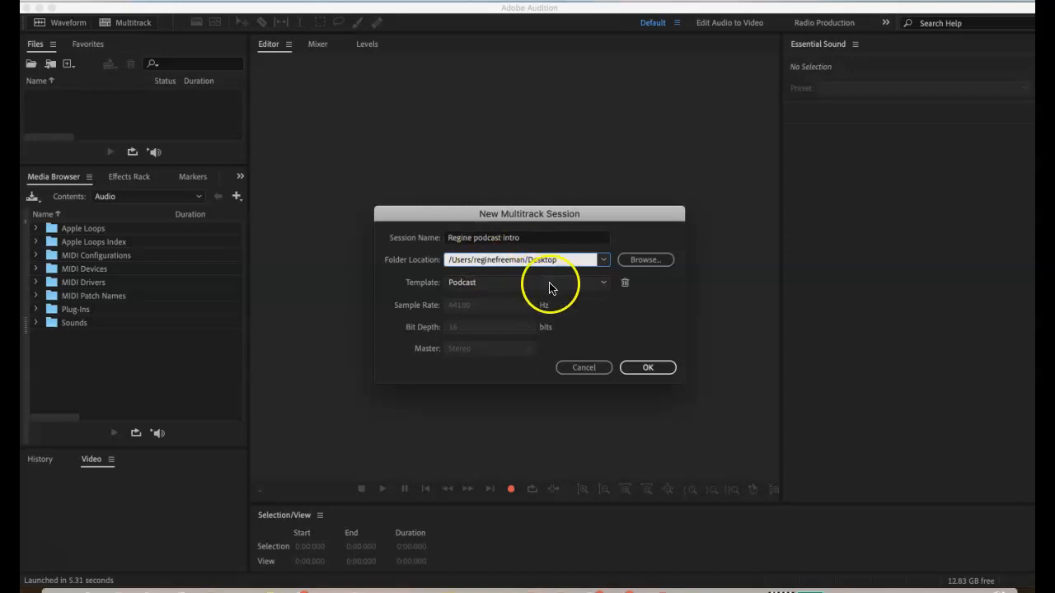
# - Apply the Podcast template and create the session, overwriting the existing session of the same name
pyautogui.click(606, 285)
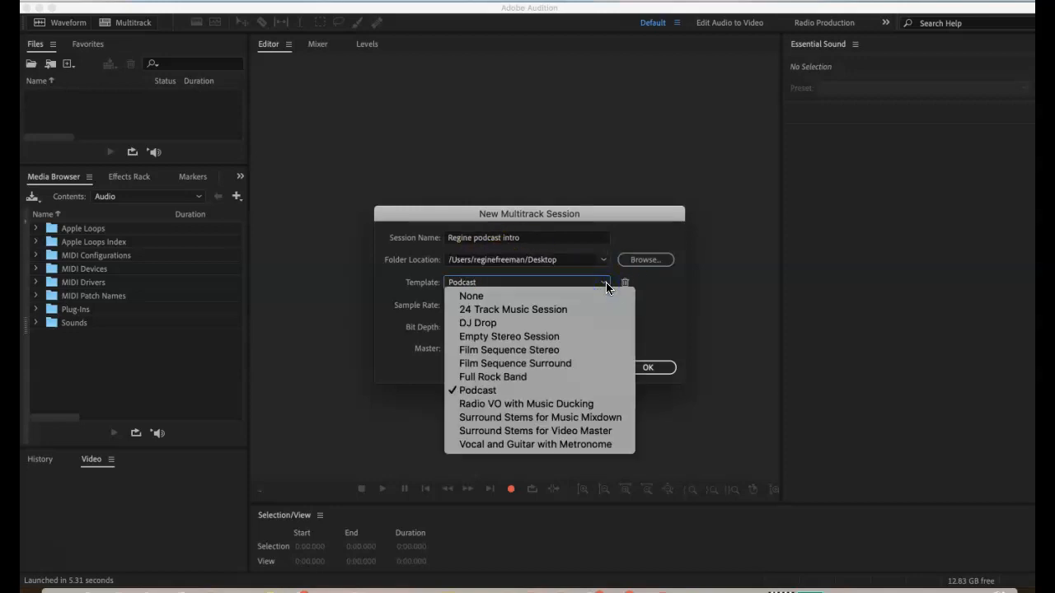
pyautogui.click(510, 390)
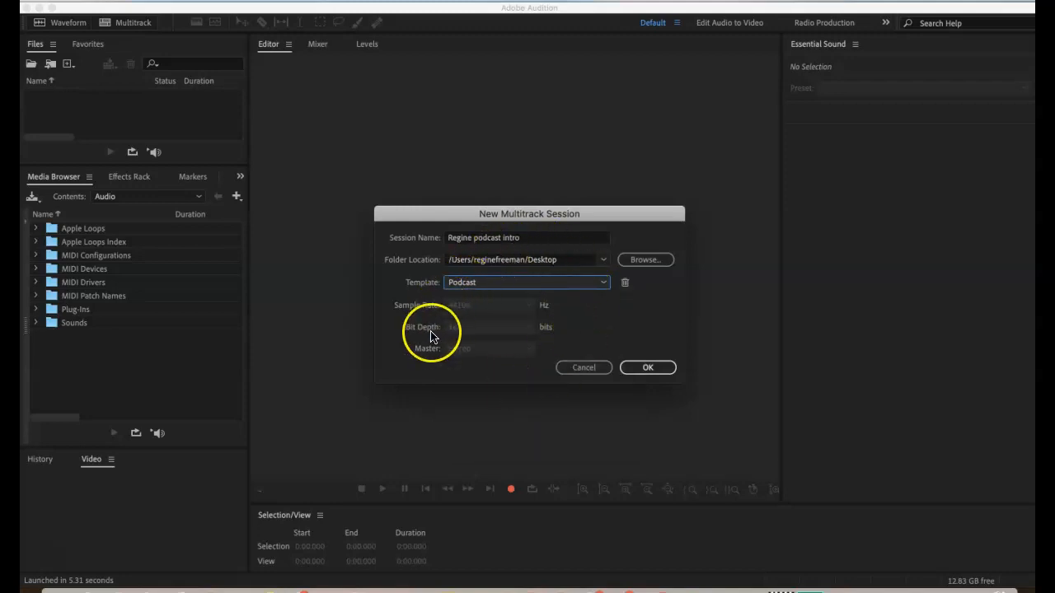
pyautogui.click(653, 368)
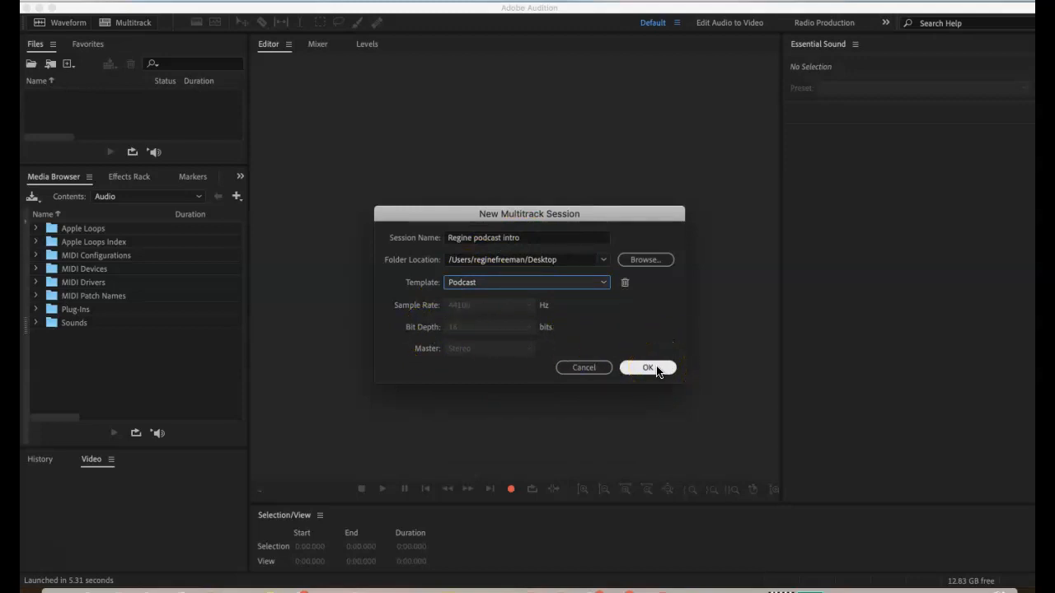
pyautogui.click(656, 369)
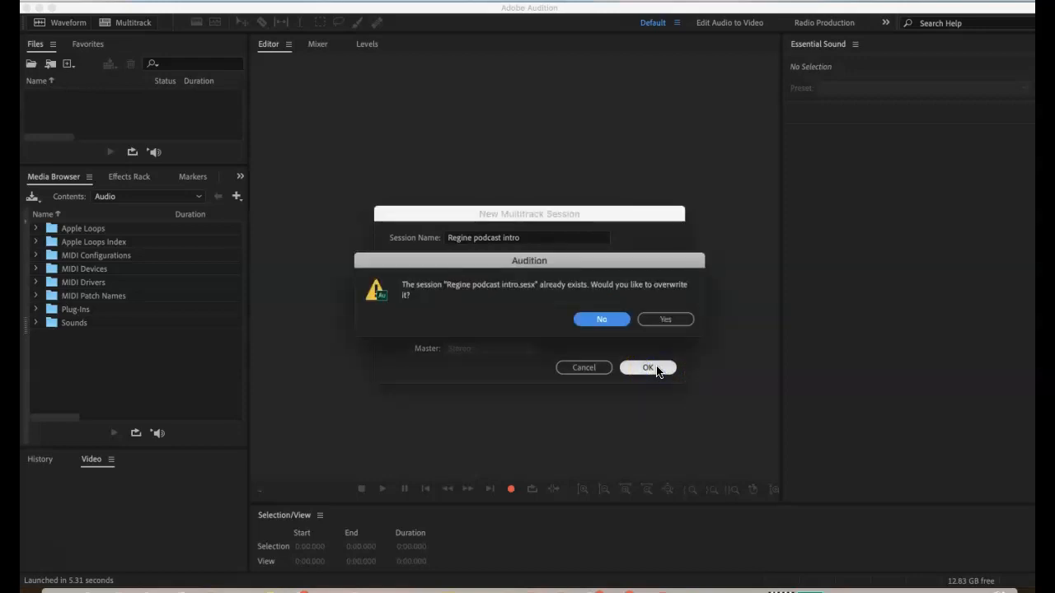
pyautogui.click(666, 318)
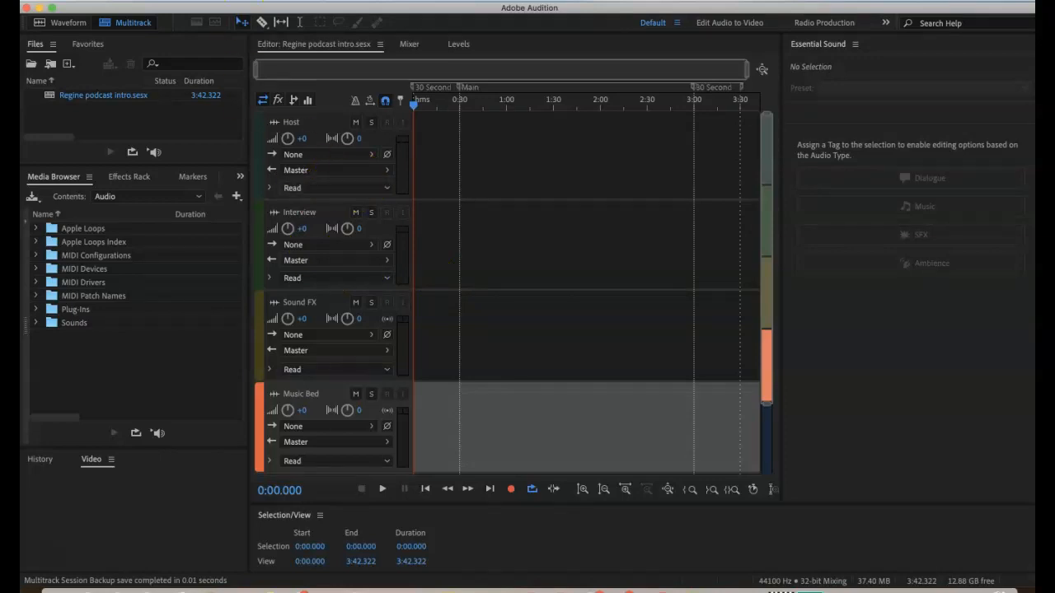
# - Keep External Microphone as the default input in the Audio Hardware preferences and accept the settings
pyautogui.click(94, 1)
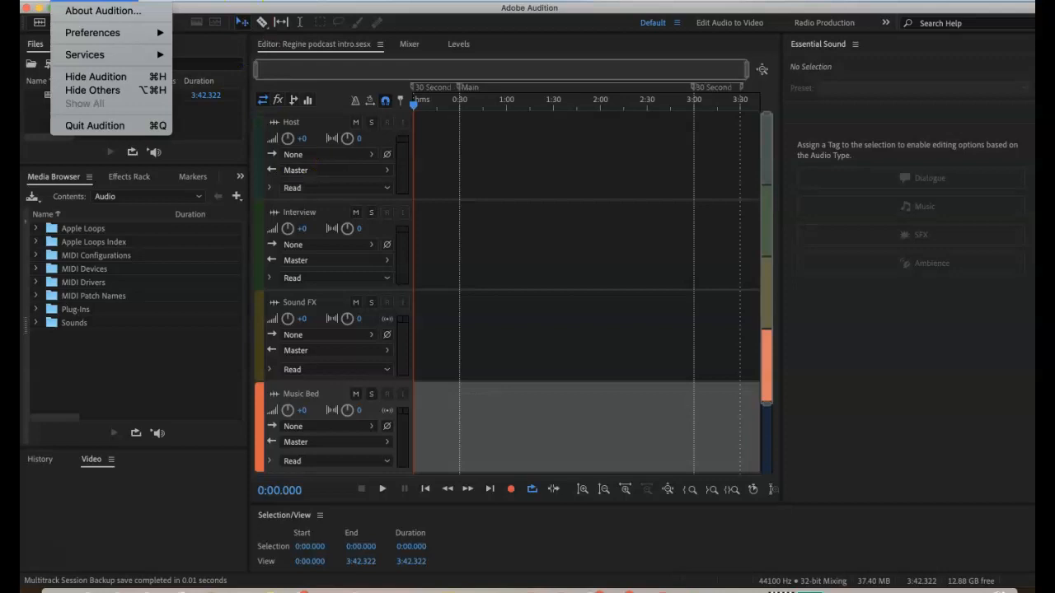
pyautogui.moveTo(113, 35)
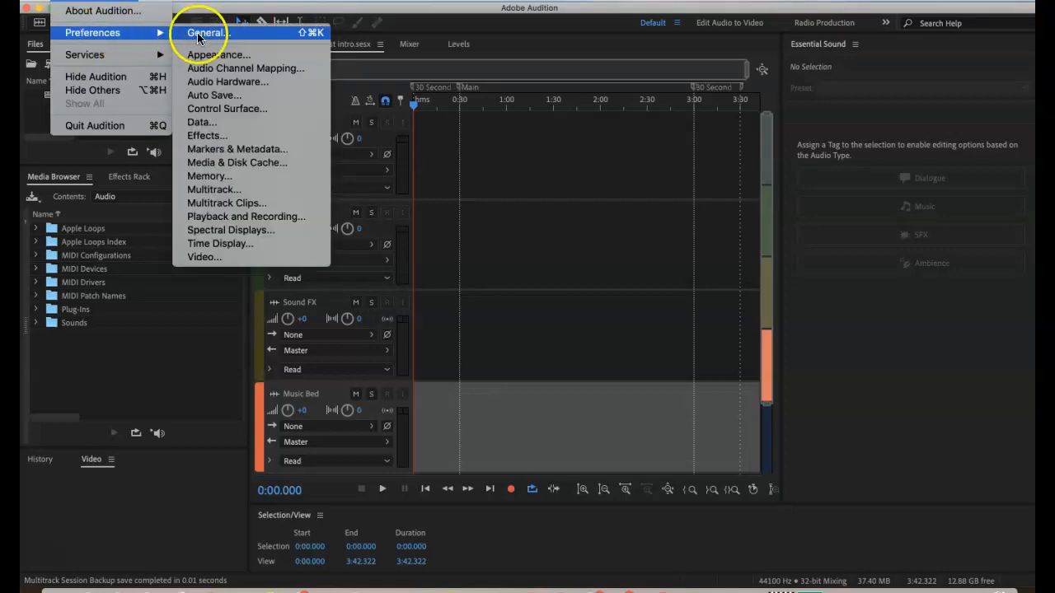
pyautogui.click(225, 84)
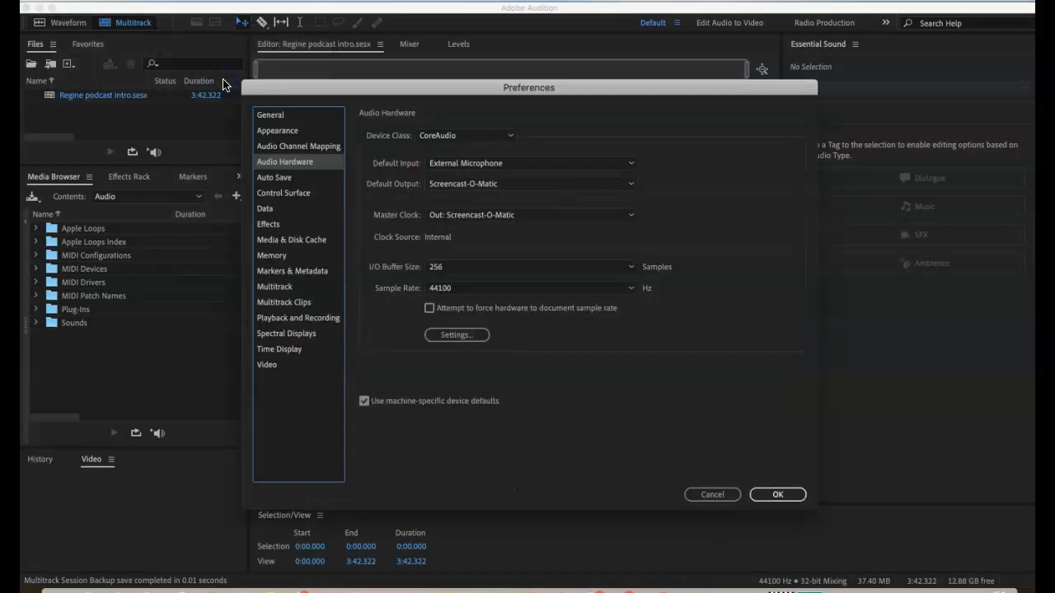
pyautogui.click(632, 168)
pyautogui.click(632, 167)
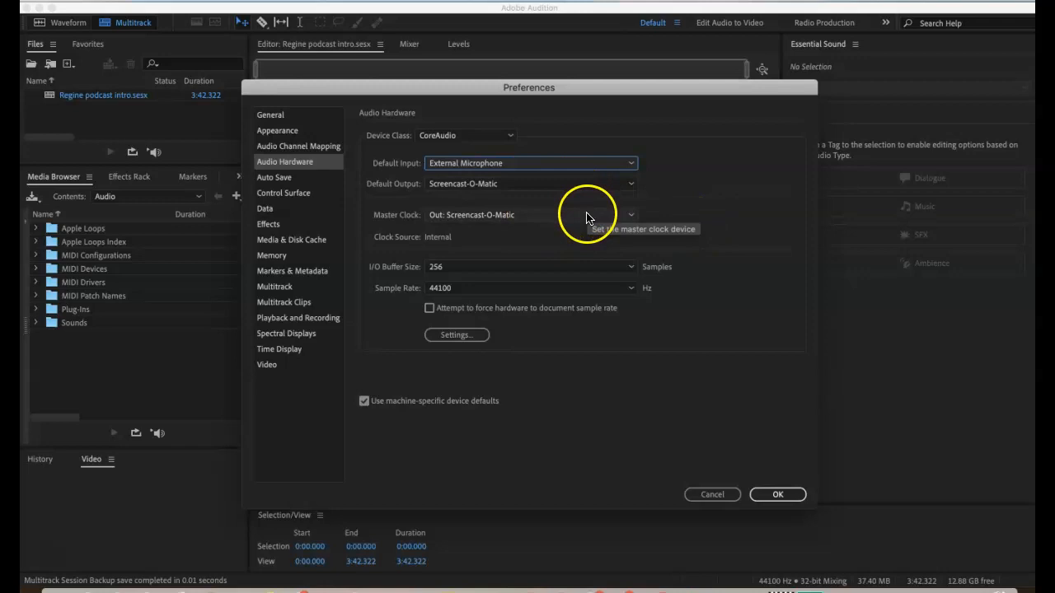
pyautogui.click(780, 494)
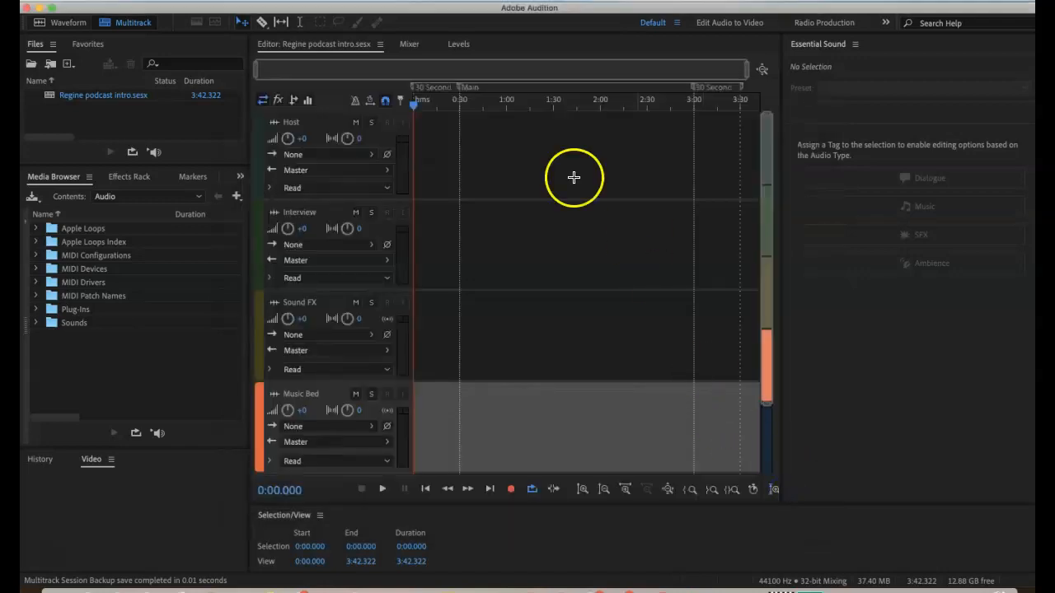
# - Set the Host track's input to mono External Microphone 1 and arm the track for recording
pyautogui.click(262, 100)
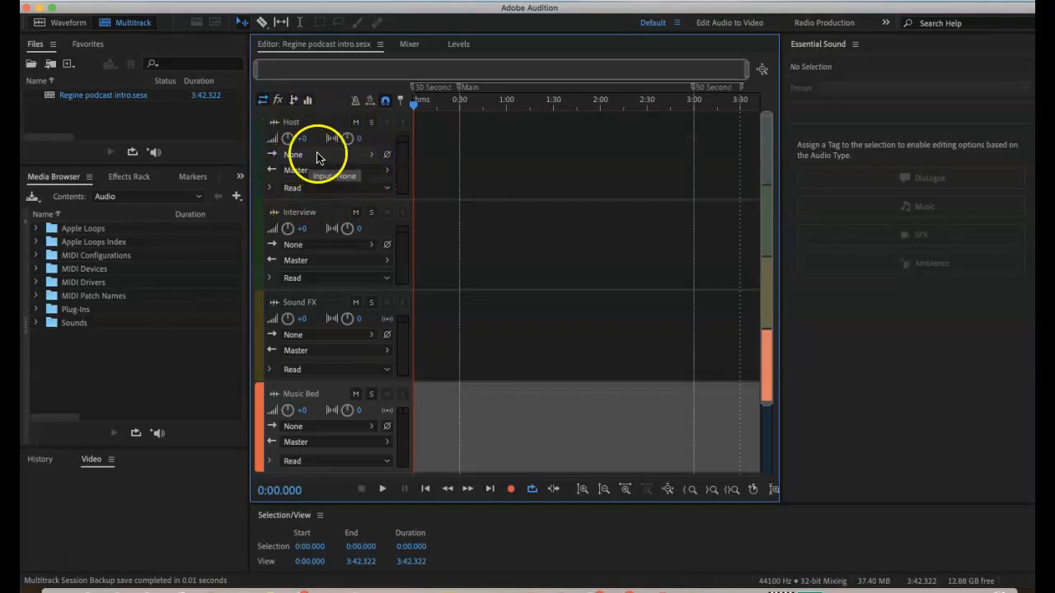
pyautogui.click(370, 157)
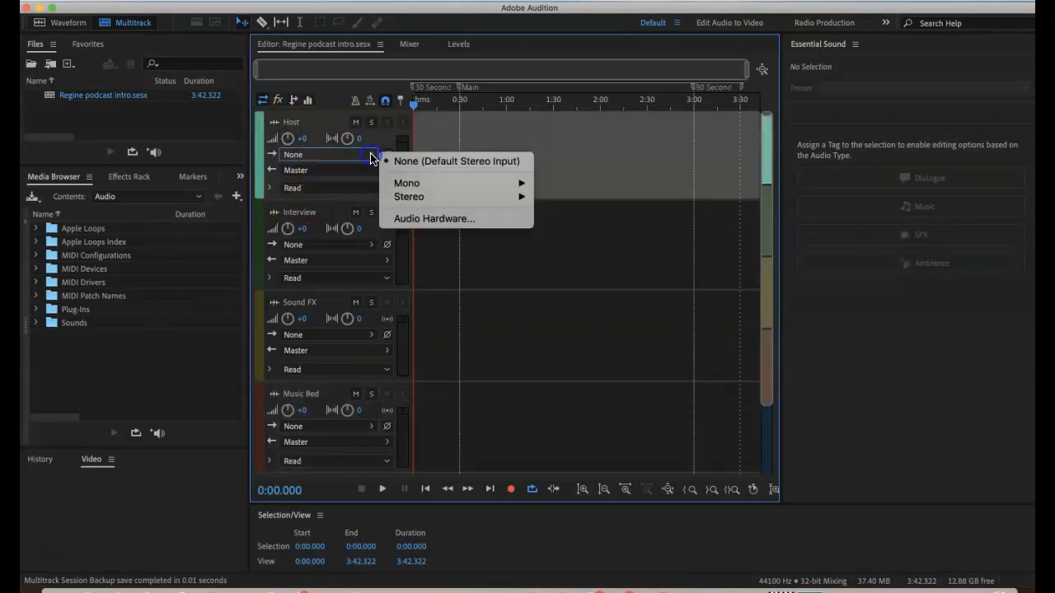
pyautogui.moveTo(387, 185)
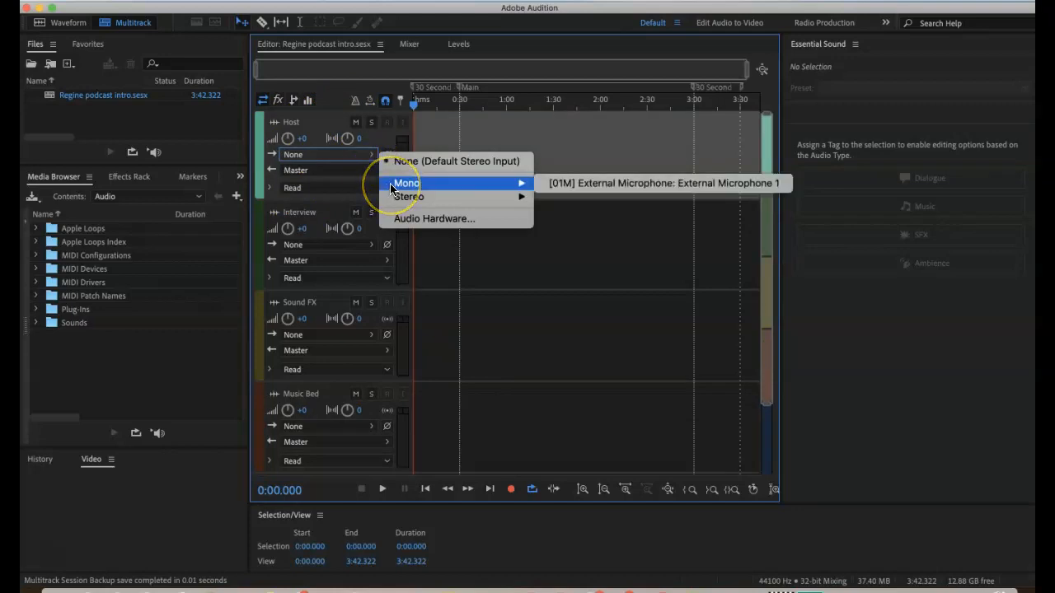
pyautogui.click(607, 183)
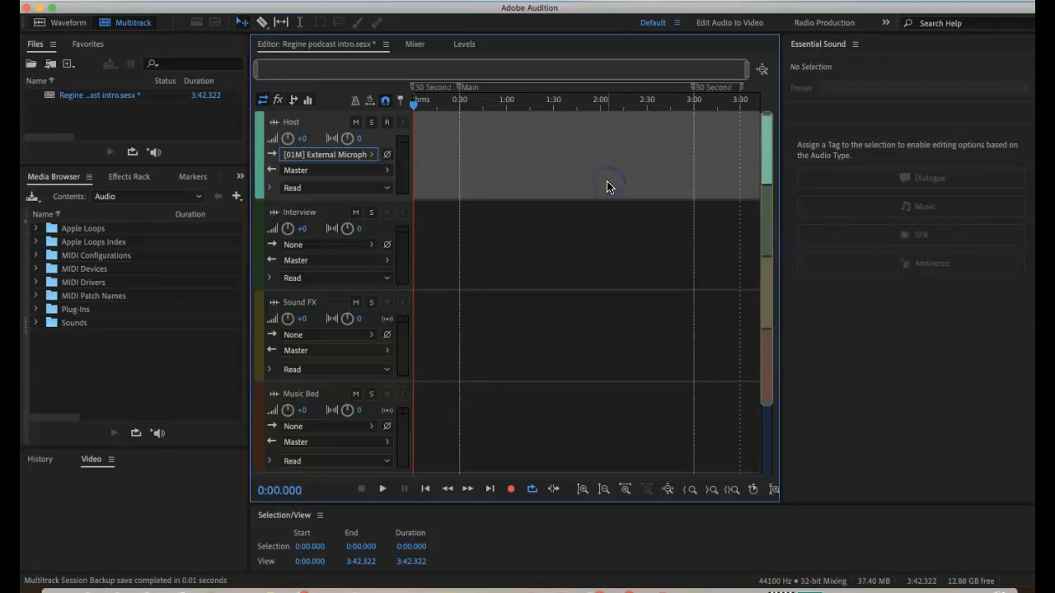
pyautogui.click(387, 123)
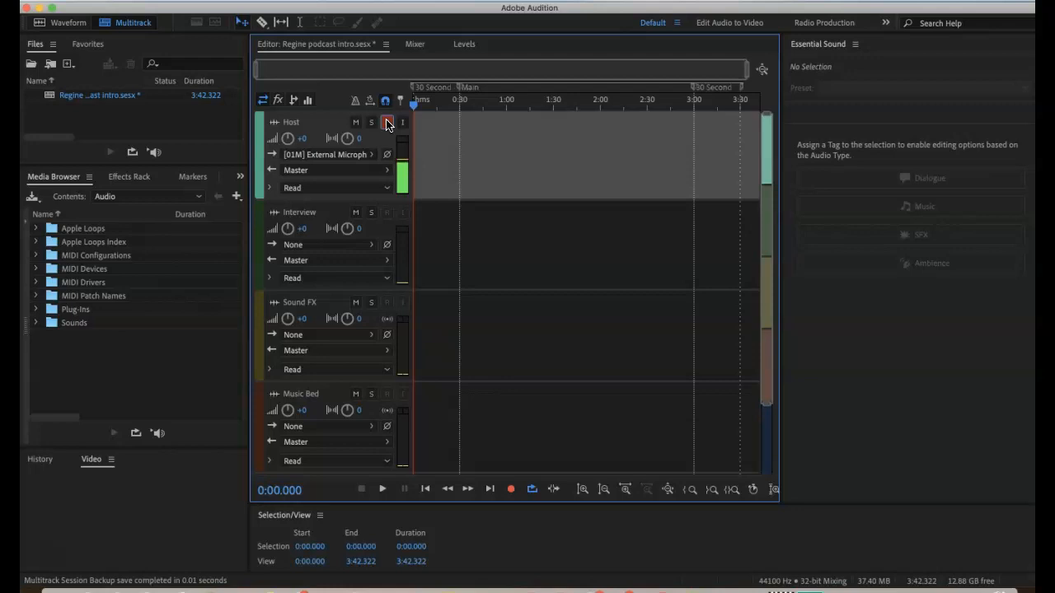
pyautogui.click(387, 124)
# - Record a take of about 14 seconds on the Host track and play back its beginning
pyautogui.click(511, 491)
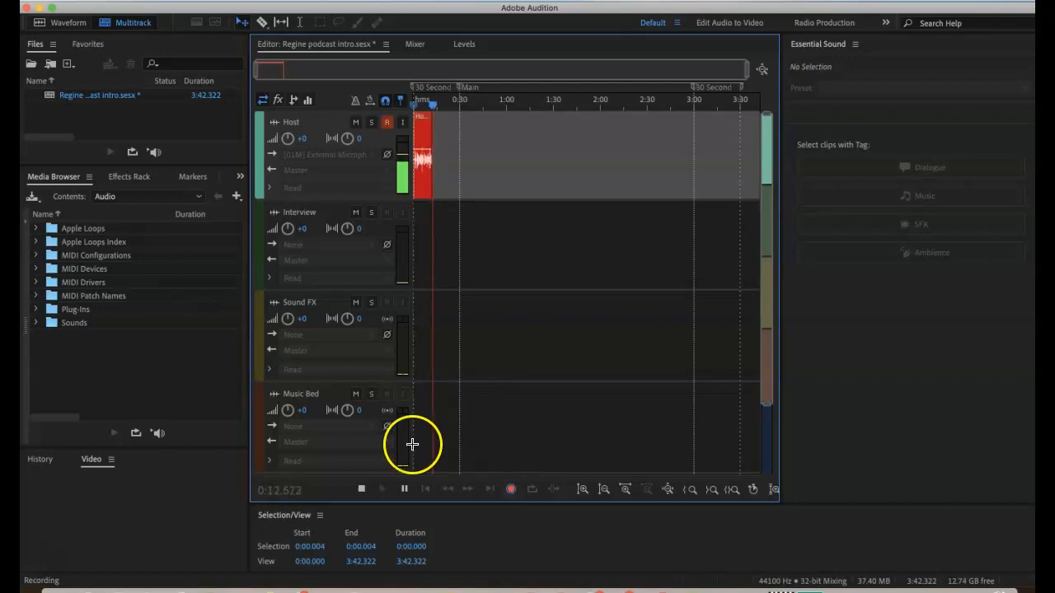
pyautogui.click(362, 490)
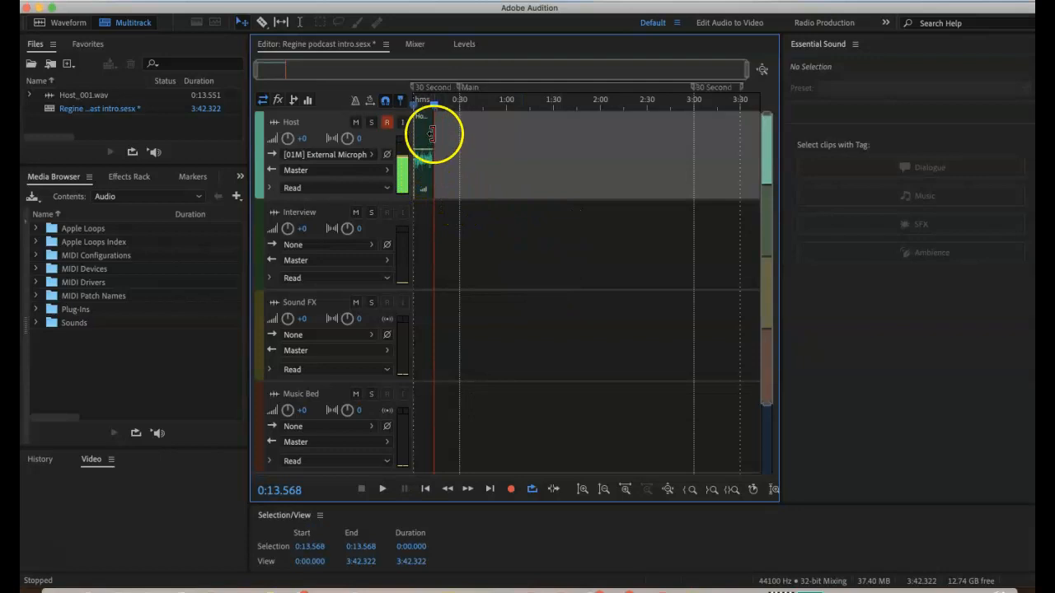
pyautogui.moveTo(435, 109); pyautogui.dragTo(413, 103)
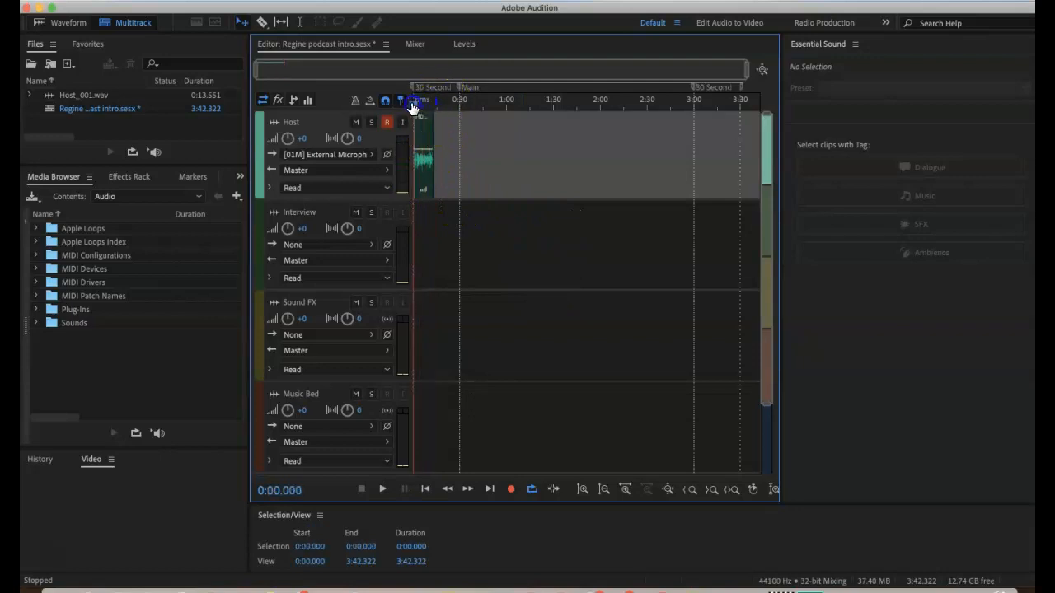
pyautogui.click(382, 489)
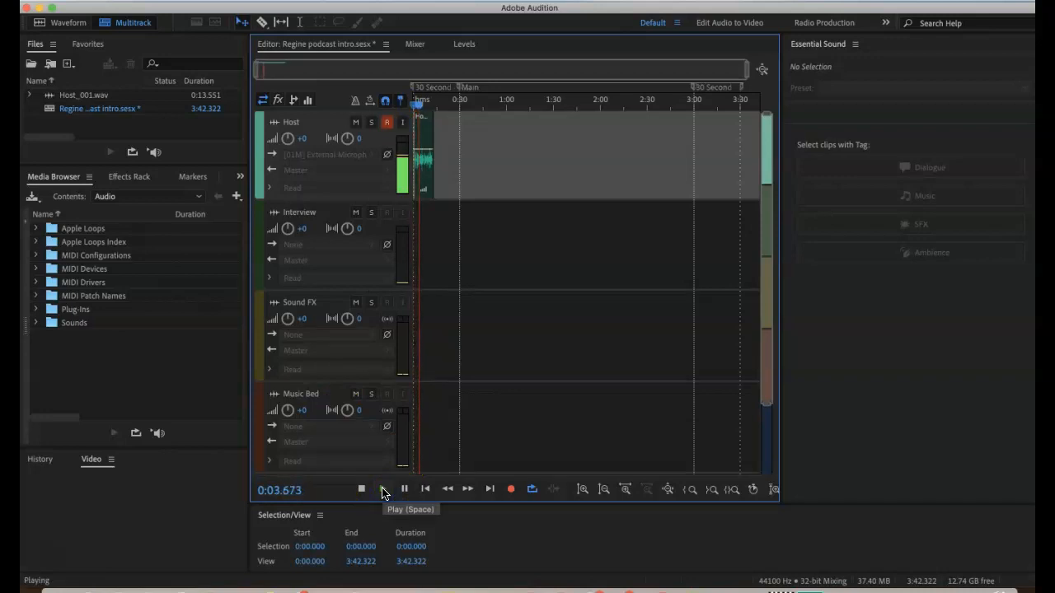
pyautogui.click(361, 490)
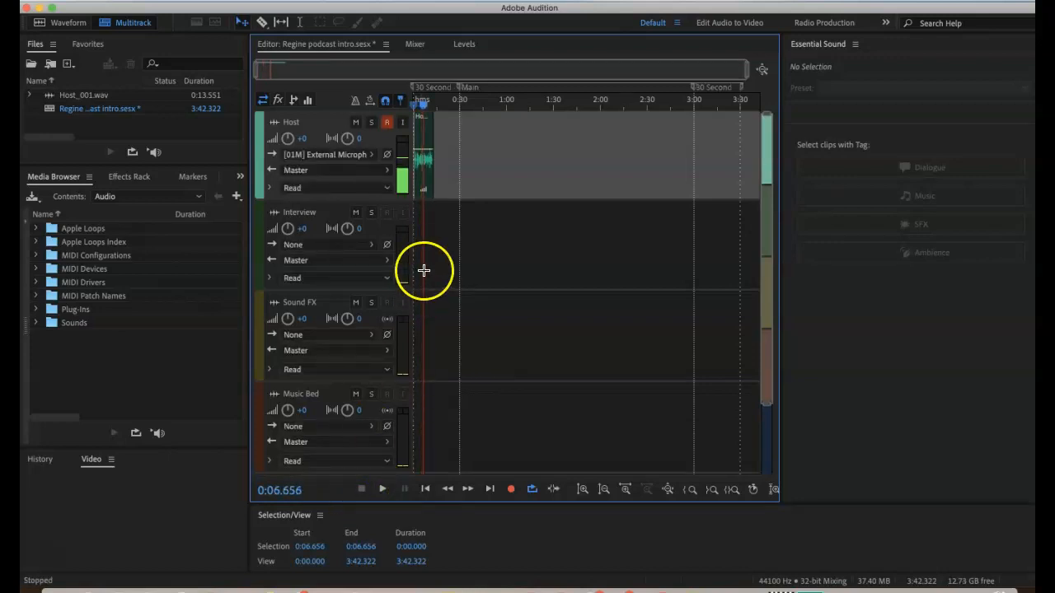
# - Delete the recorded clip from the Host track
pyautogui.click(430, 142)
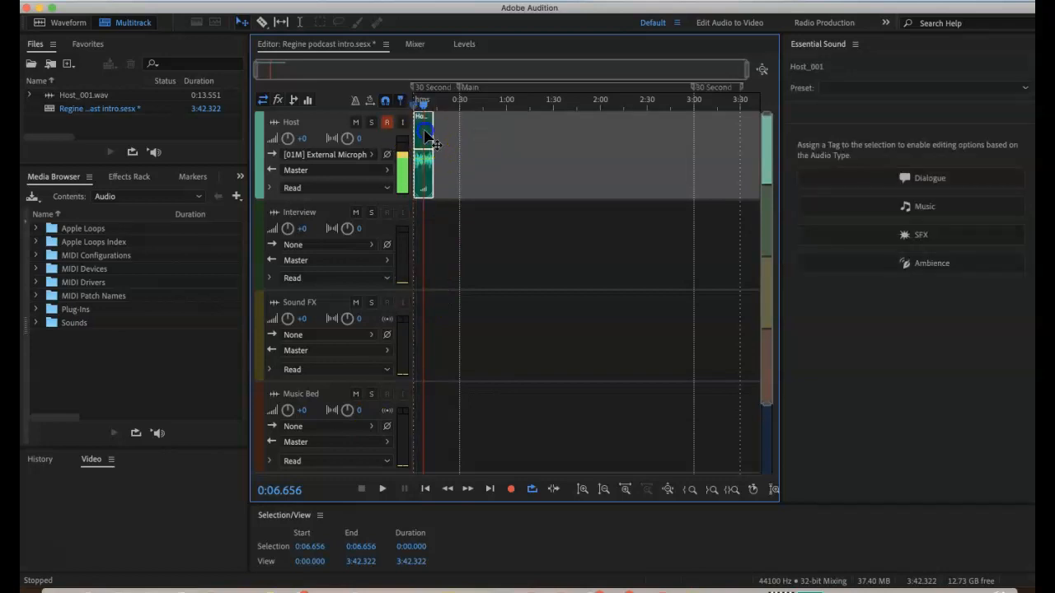
pyautogui.moveTo(423, 105); pyautogui.dragTo(506, 105)
pyautogui.click(424, 138)
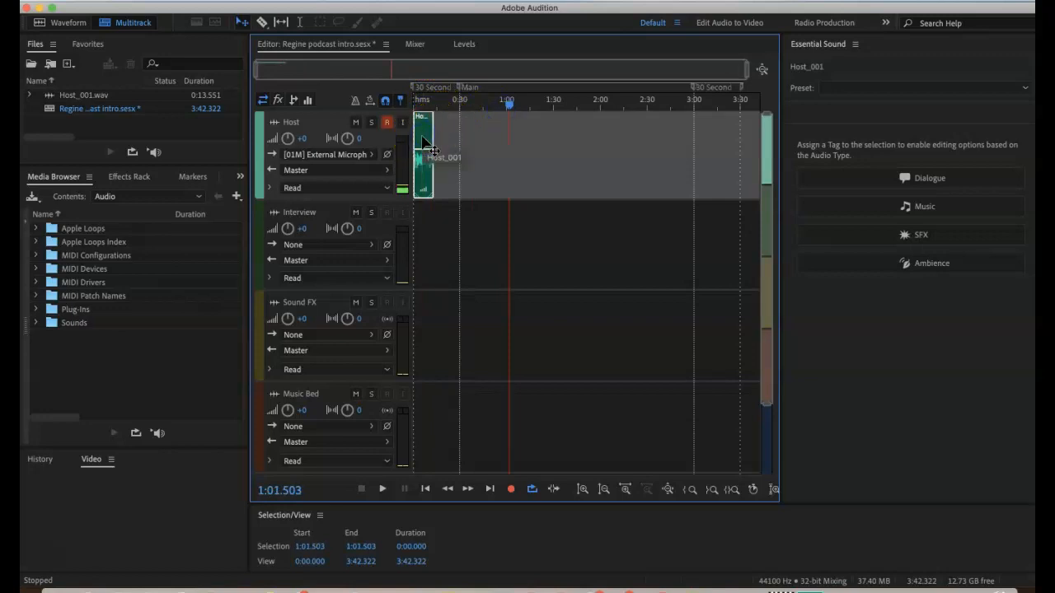
pyautogui.moveTo(434, 136); pyautogui.dragTo(406, 130)
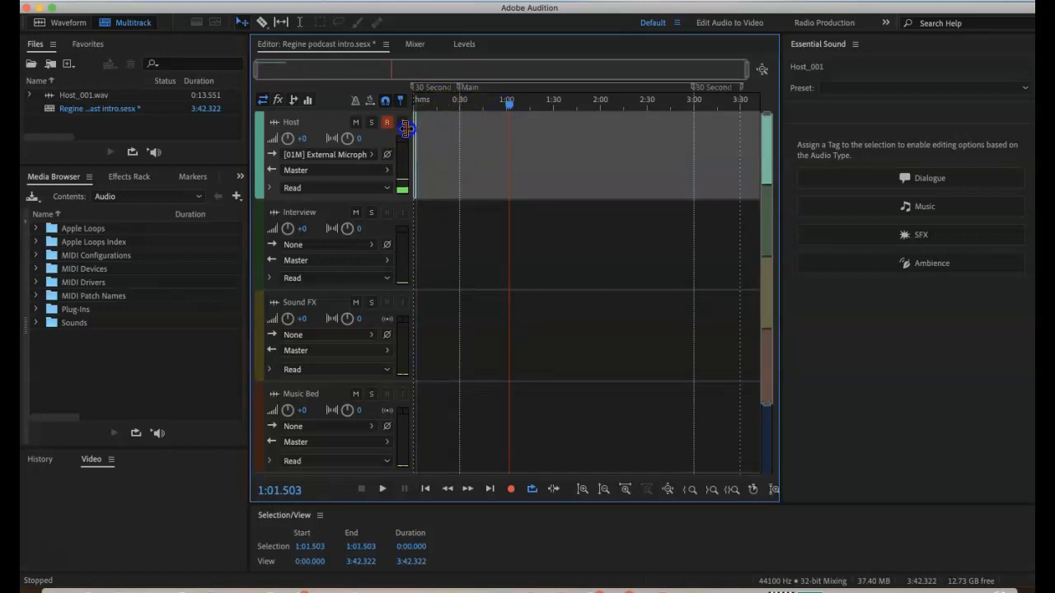
pyautogui.press('Delete')
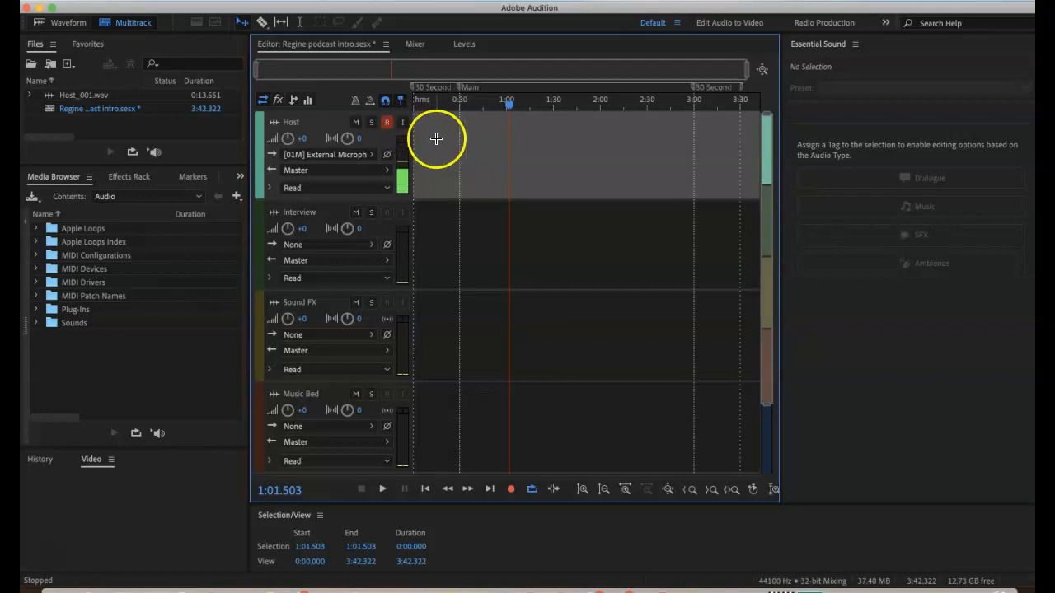
# - Return the playhead to the start and record a new take of about 9 seconds on the Host track
pyautogui.moveTo(504, 107); pyautogui.dragTo(416, 99)
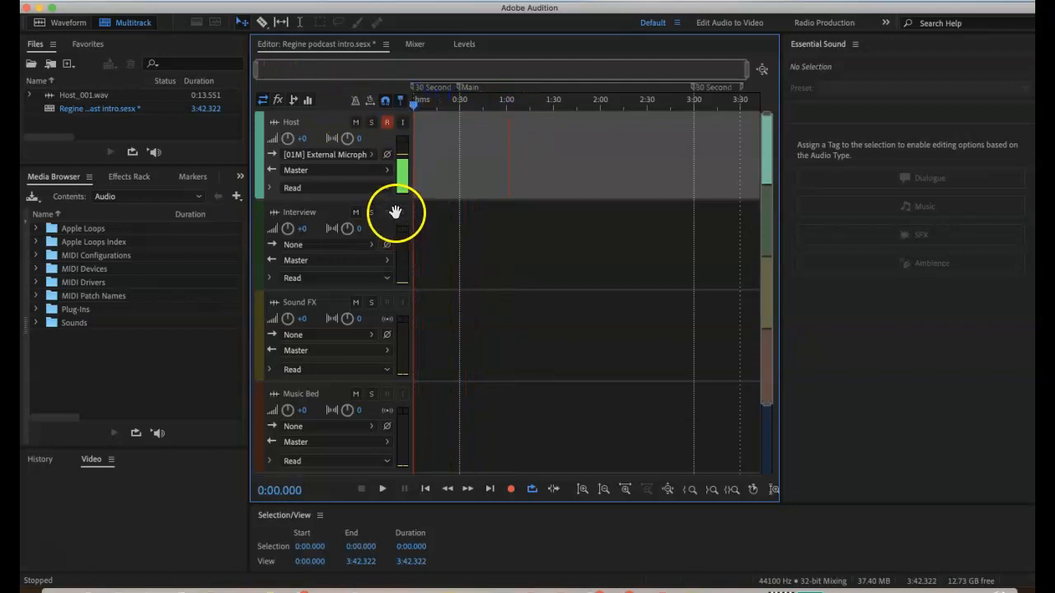
pyautogui.click(511, 489)
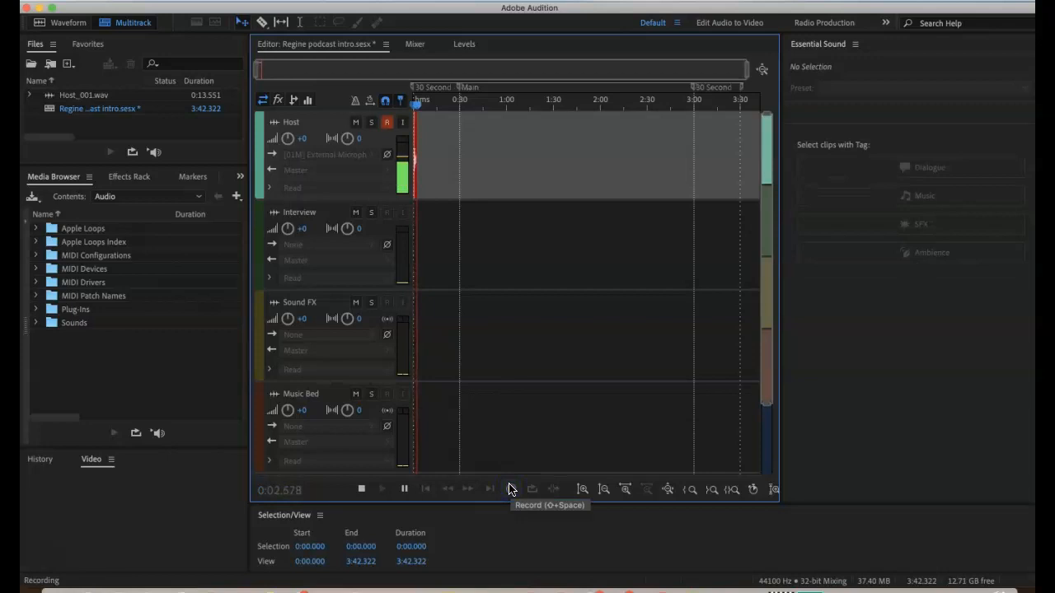
pyautogui.click(360, 491)
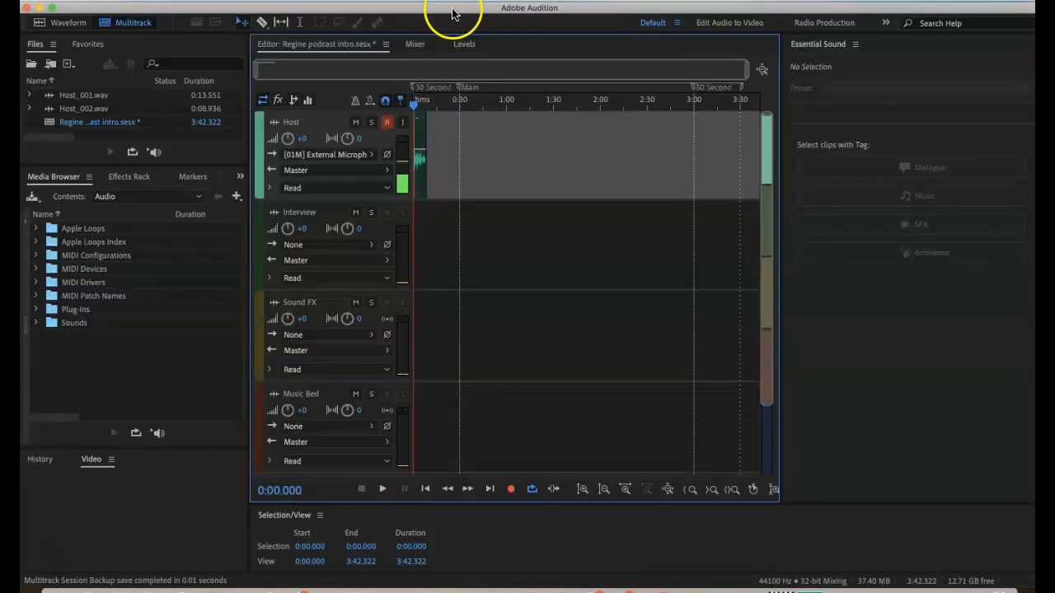